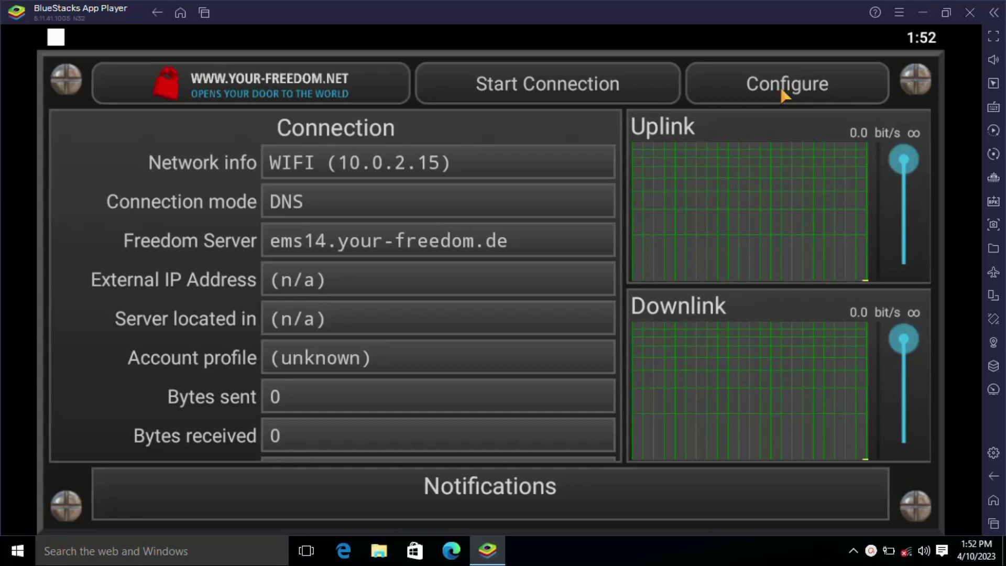
Open Your Freedom's Configure screen from the main screen
click(773, 94)
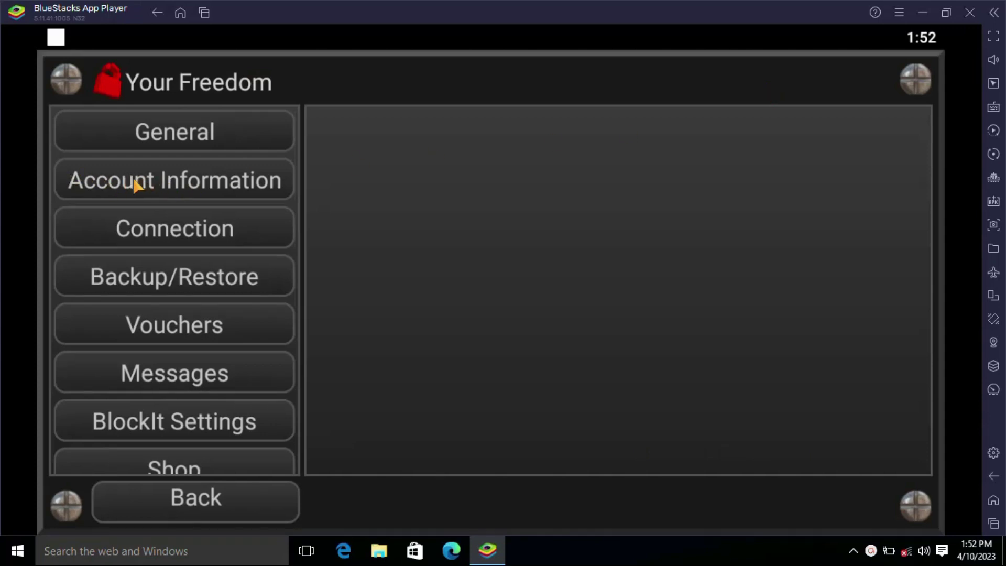
Under Account Information, replace 'unregistered' with your account username and password, then show the password
click(180, 188)
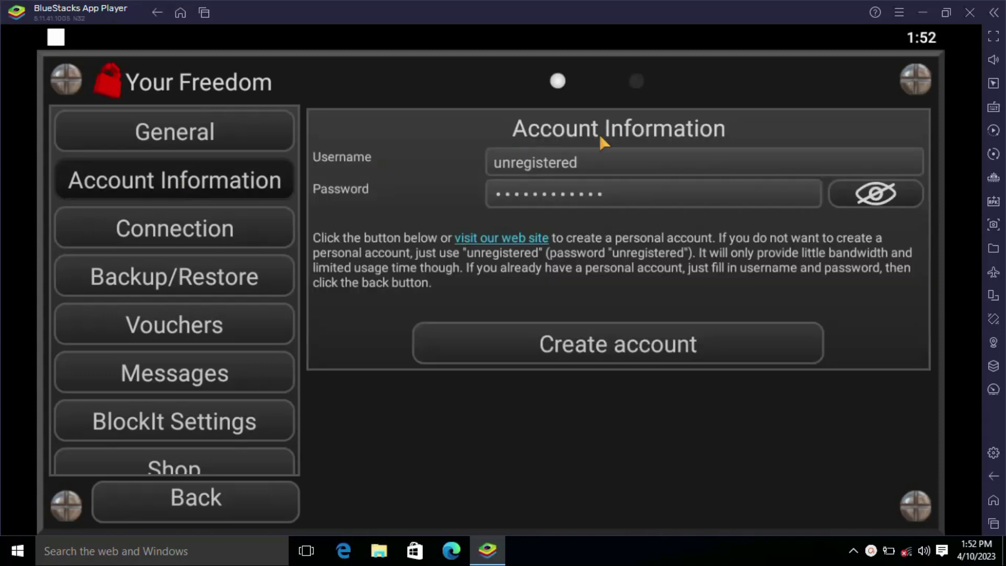
click(589, 162)
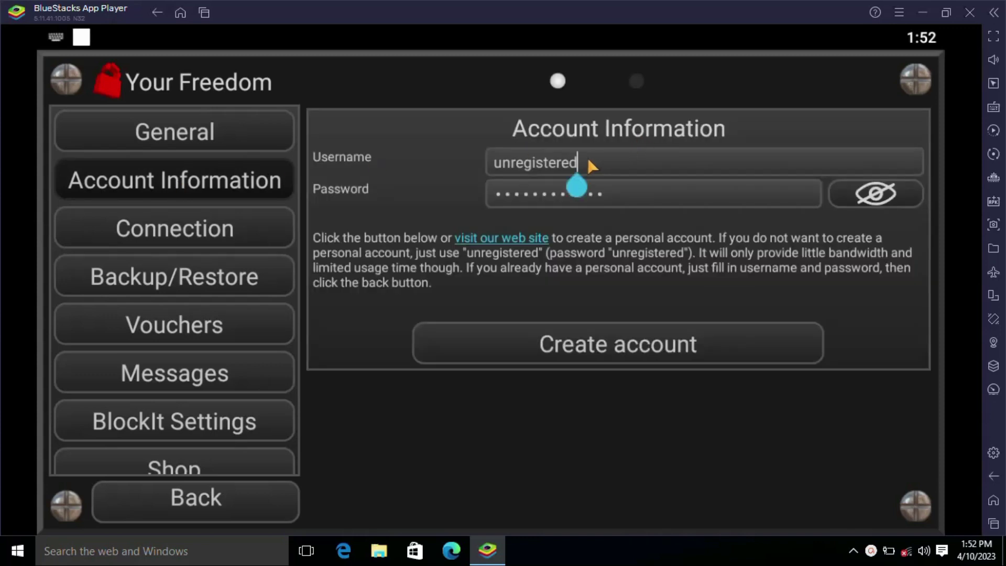
key(BackSpace)
key(BackSpace)
key(BackSpace)
key(BackSpace)
key(BackSpace)
key(BackSpace)
key(BackSpace)
key(BackSpace)
key(BackSpace)
key(BackSpace)
key(BackSpace)
key(BackSpace)
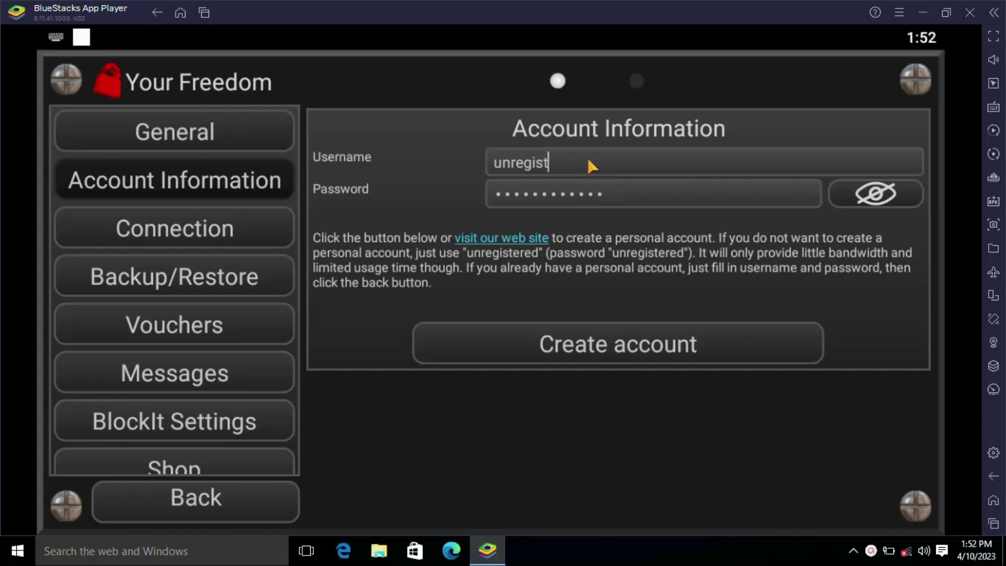
click(608, 193)
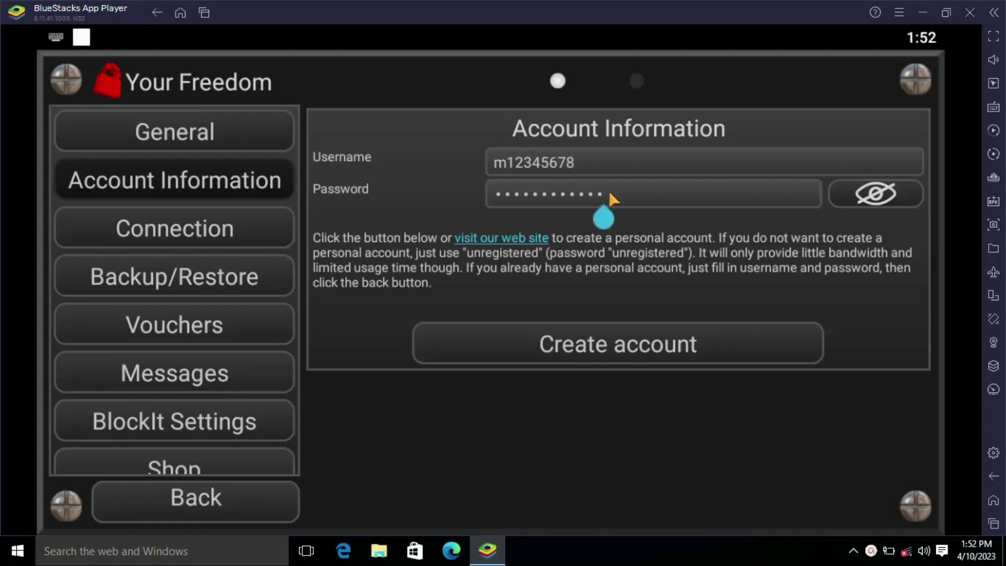
key(BackSpace)
key(BackSpace)
key(BackSpace)
key(BackSpace)
key(BackSpace)
key(BackSpace)
key(BackSpace)
key(BackSpace)
key(BackSpace)
key(BackSpace)
key(BackSpace)
key(BackSpace)
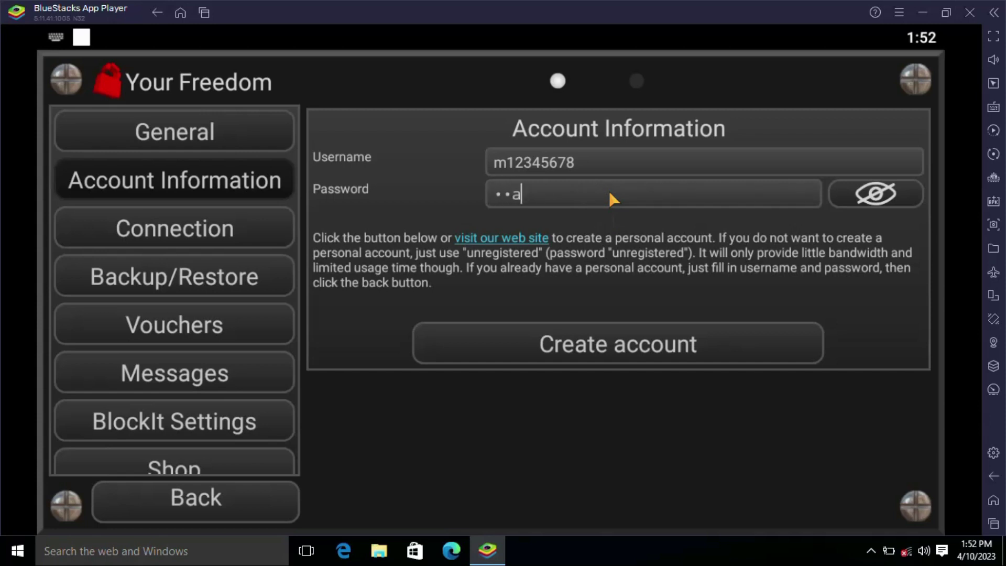
click(863, 200)
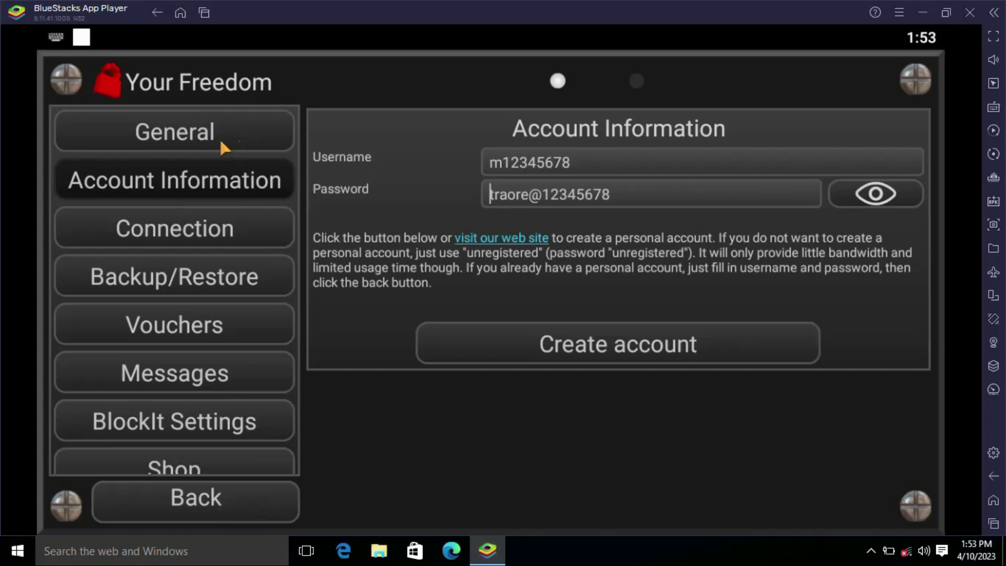
In General settings, switch 'Enable expert mode' off and back on so it ends On
click(254, 131)
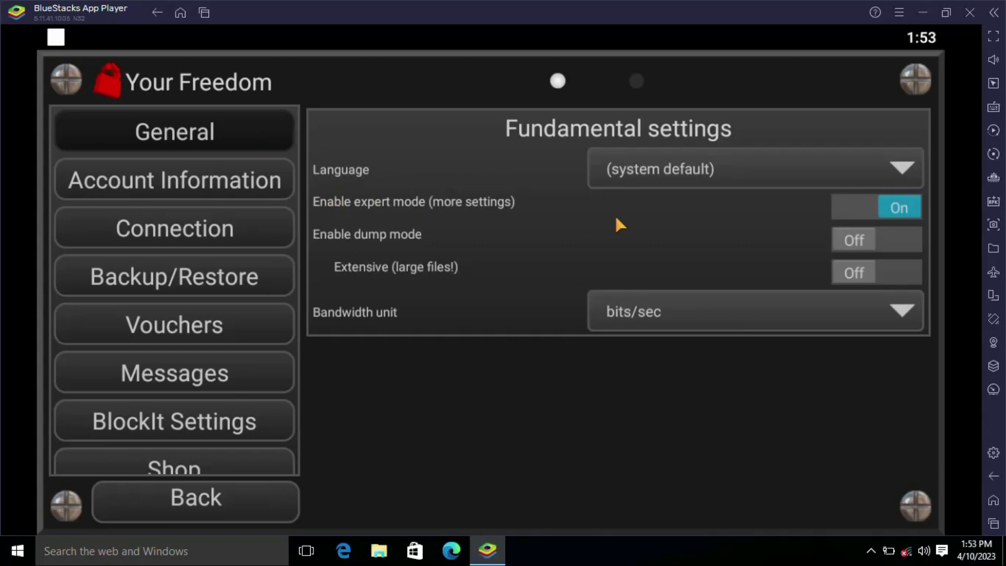
click(870, 209)
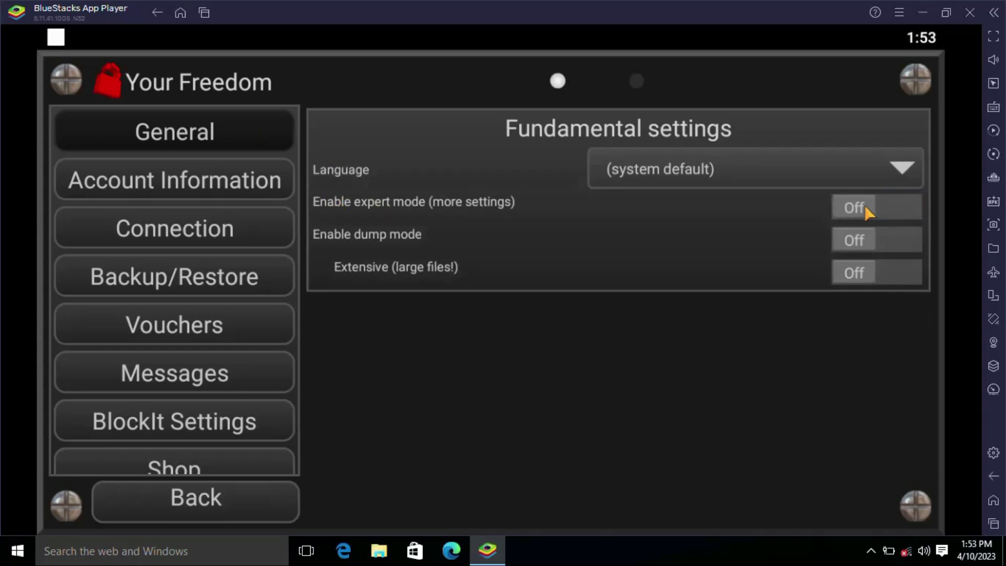
click(897, 212)
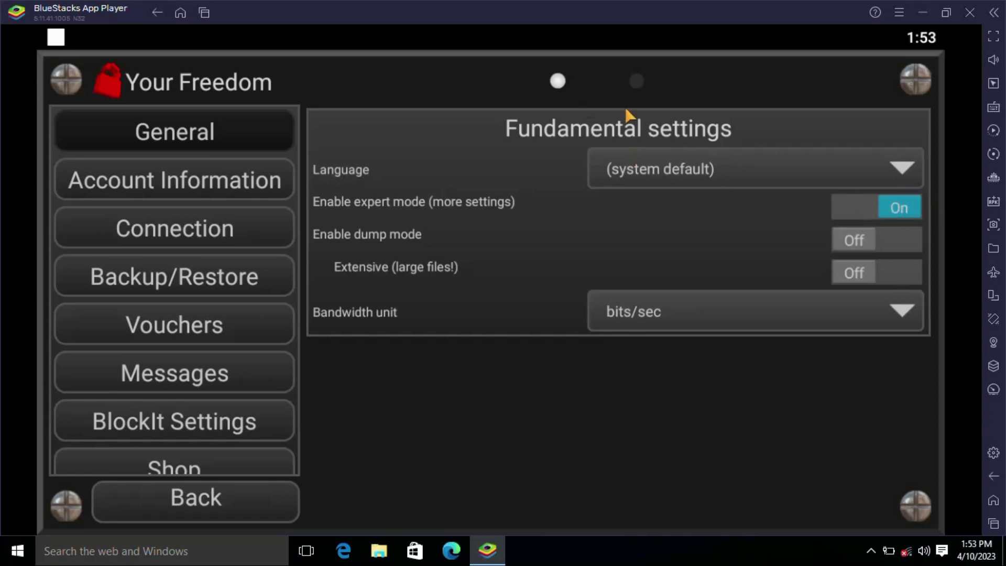
On the automation page, keep both mobile network dropdowns set to 'any network'
click(635, 83)
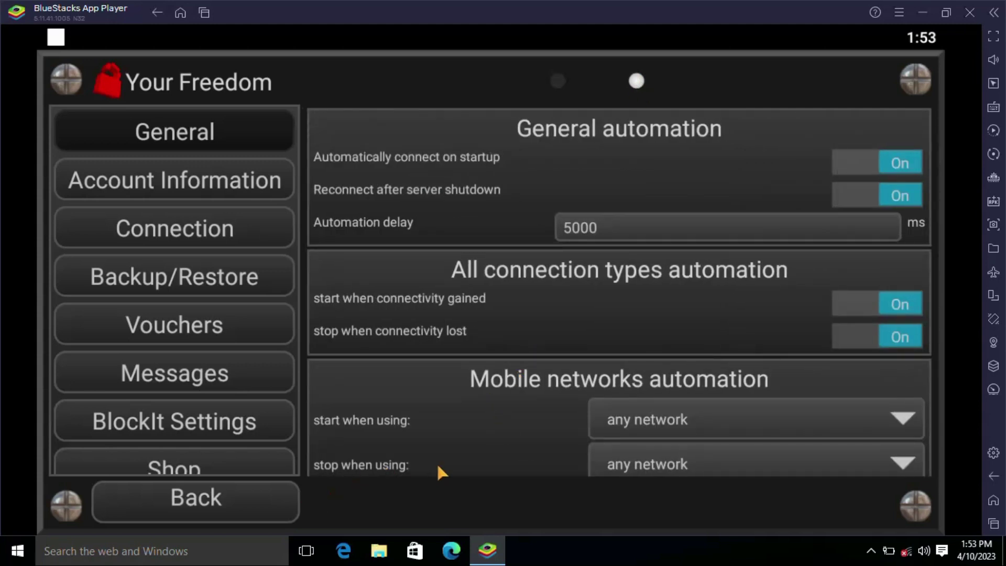
click(913, 468)
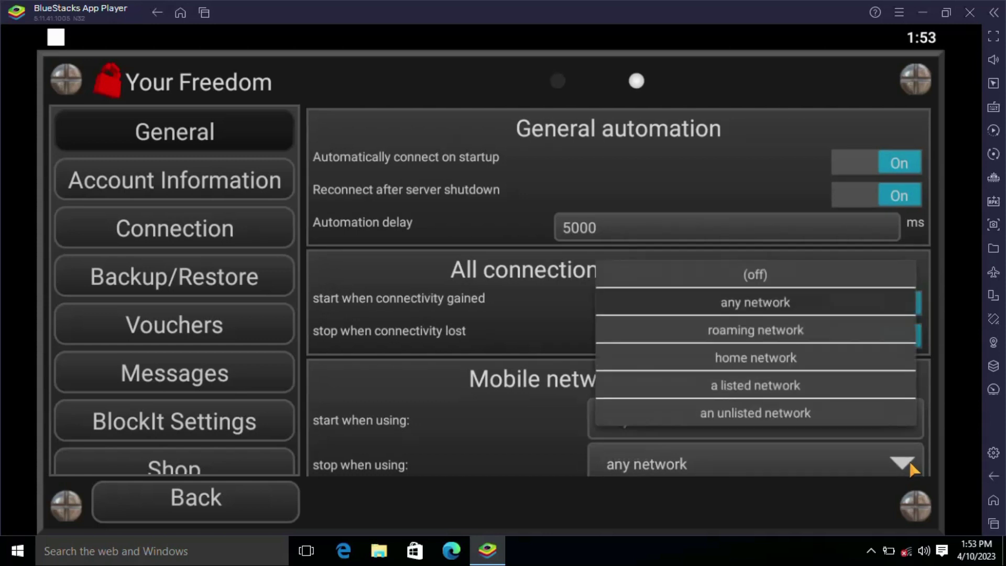
click(762, 303)
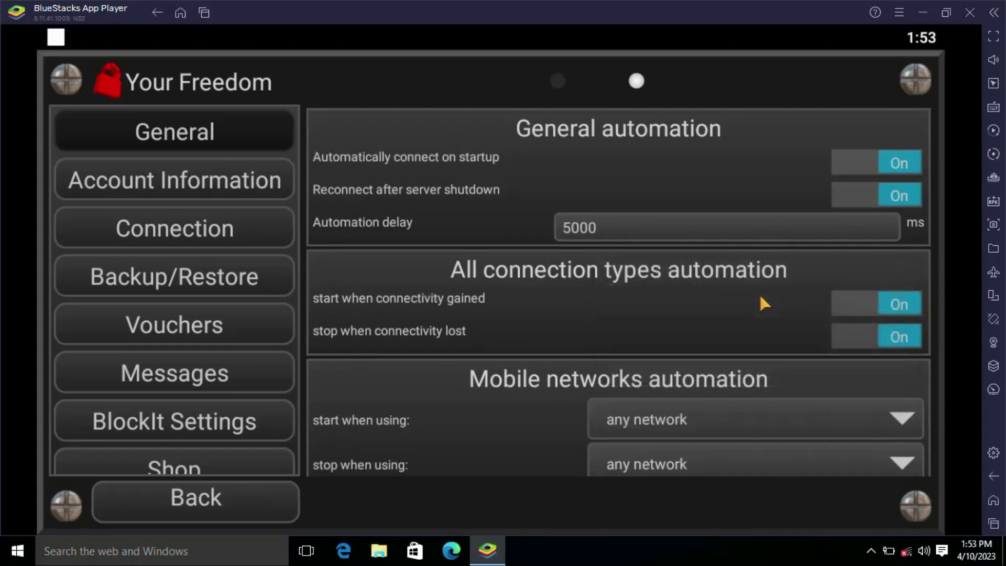
click(899, 421)
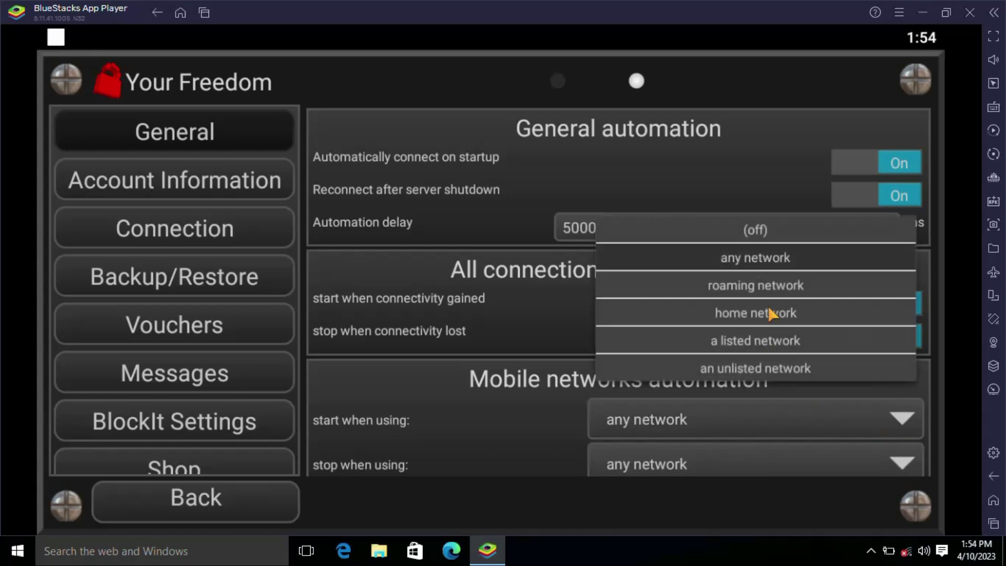
click(755, 260)
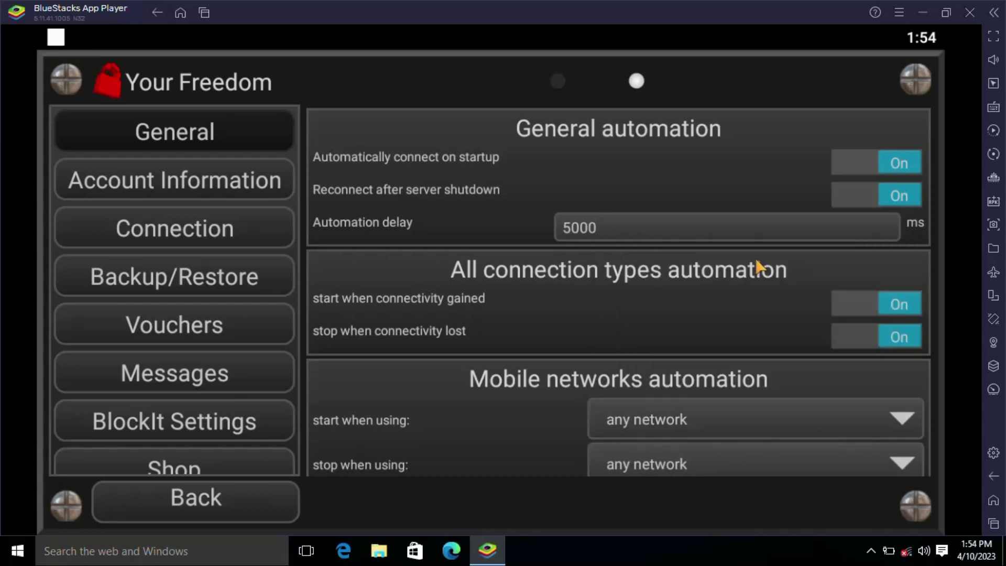
Cycle the connectivity, reconnect-after-shutdown and connect-on-startup switches so all end On
click(855, 309)
click(890, 309)
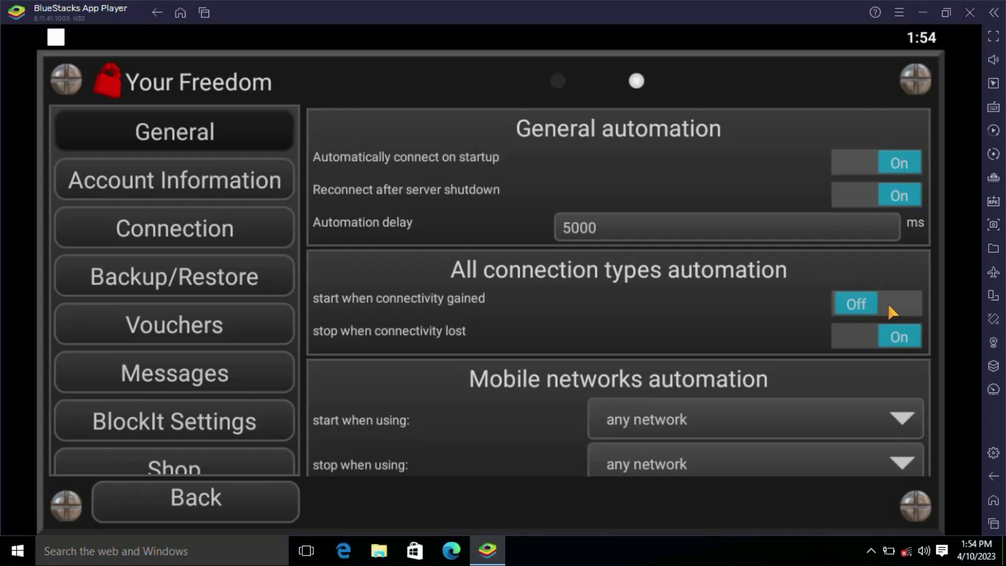
click(855, 338)
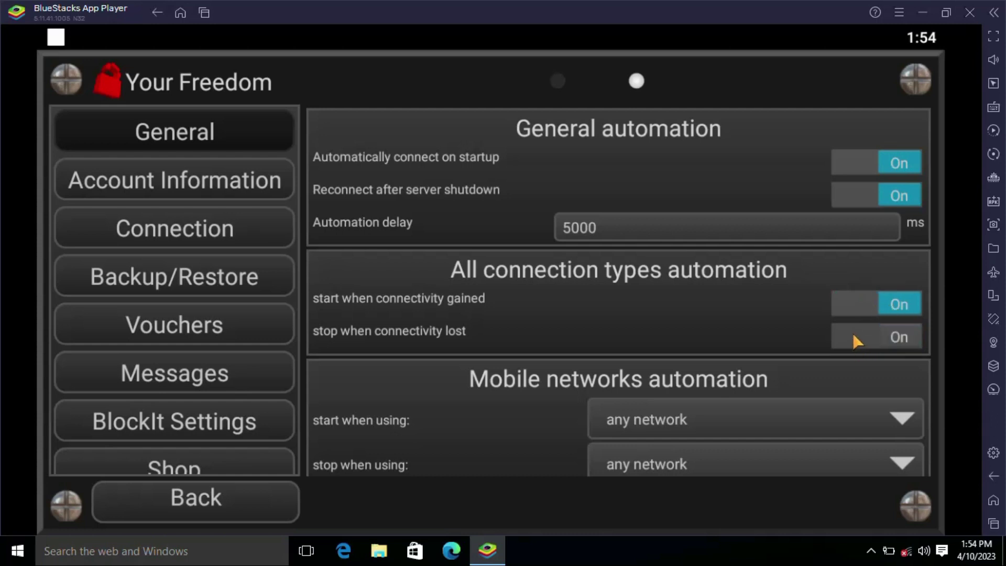
click(914, 341)
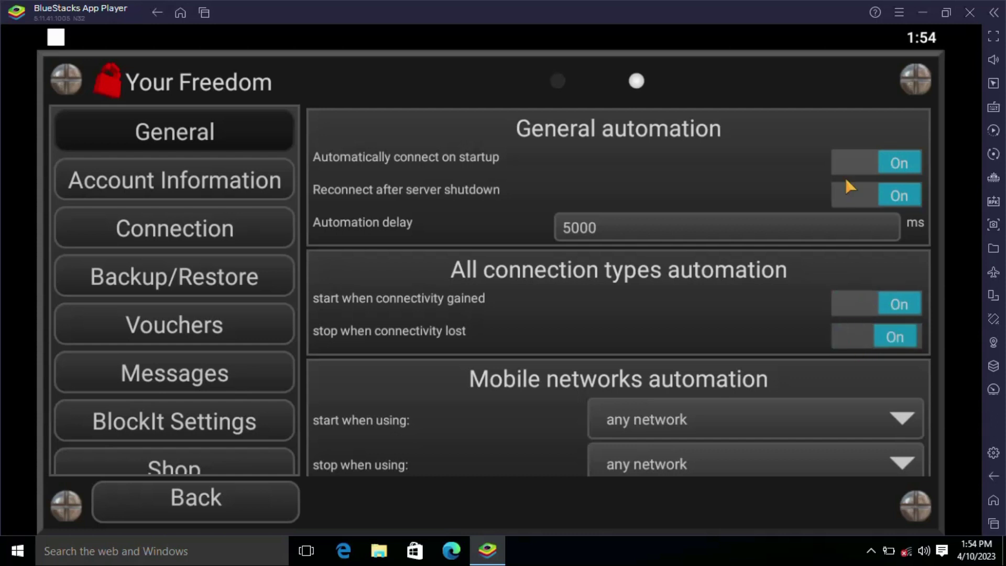
click(851, 197)
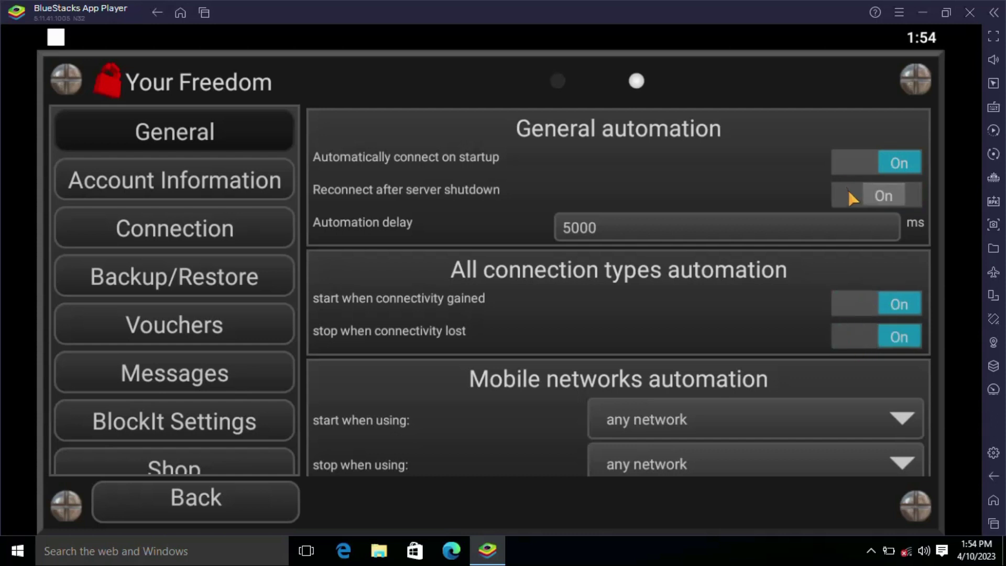
click(914, 199)
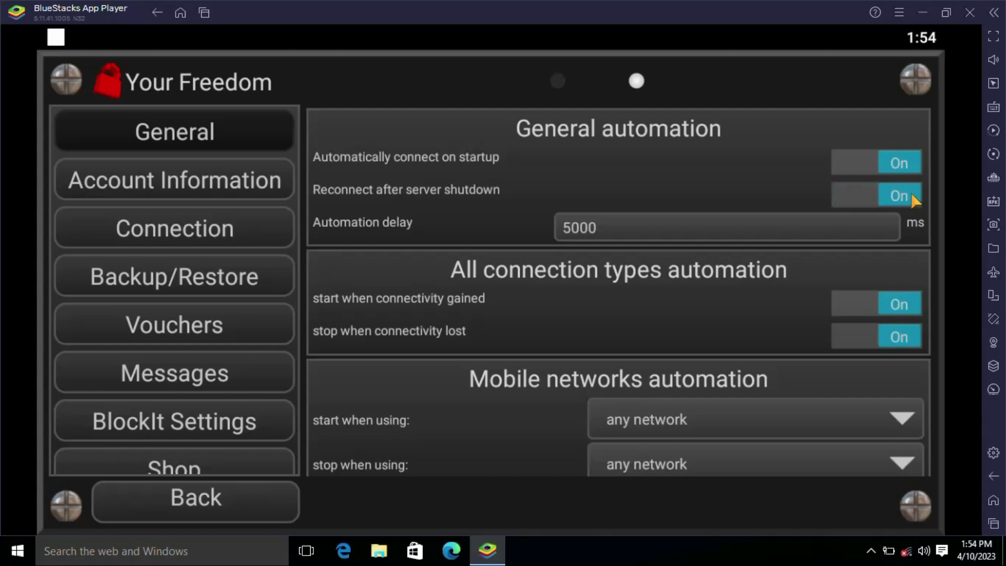
click(848, 166)
click(895, 160)
In Connection settings, keep DNS as the connection mode on server ems14.your-freedom.de, port 53
click(198, 237)
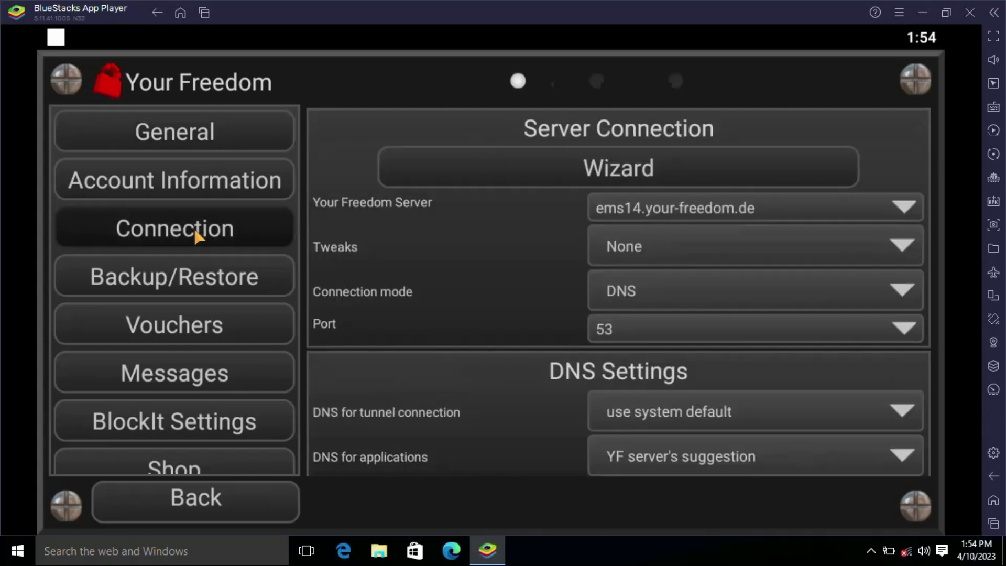
click(904, 299)
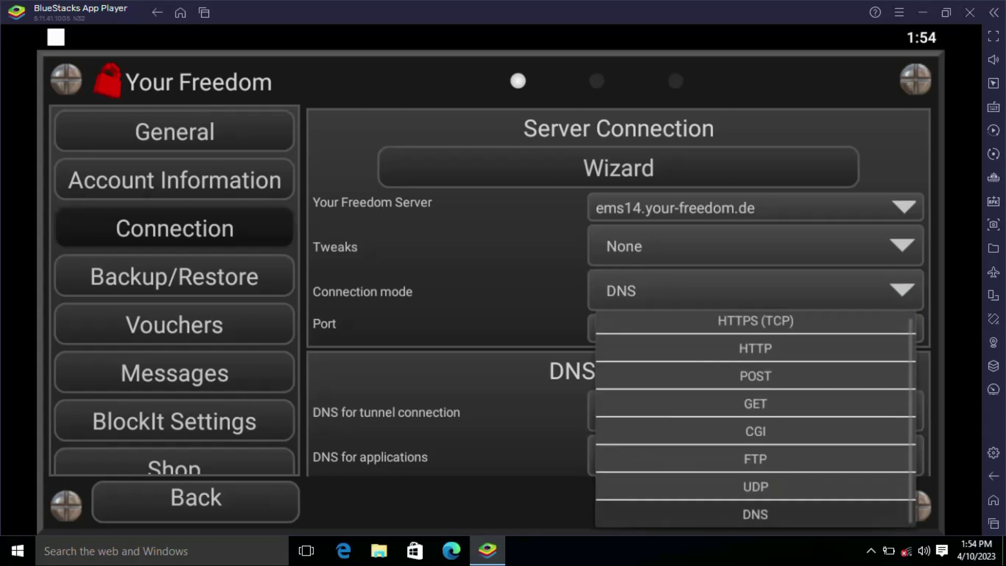
click(754, 516)
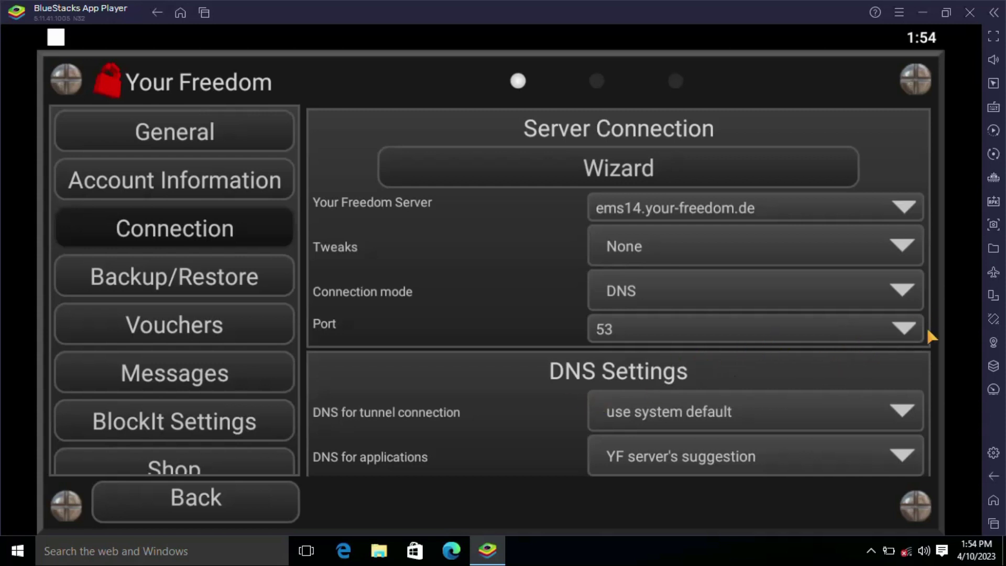
drag(520, 467, 549, 204)
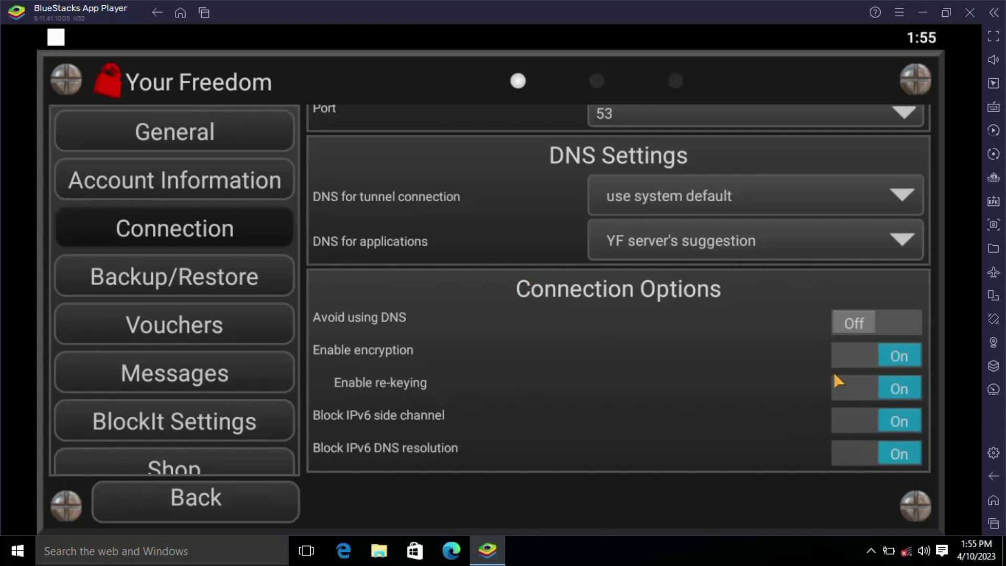
drag(530, 234, 523, 429)
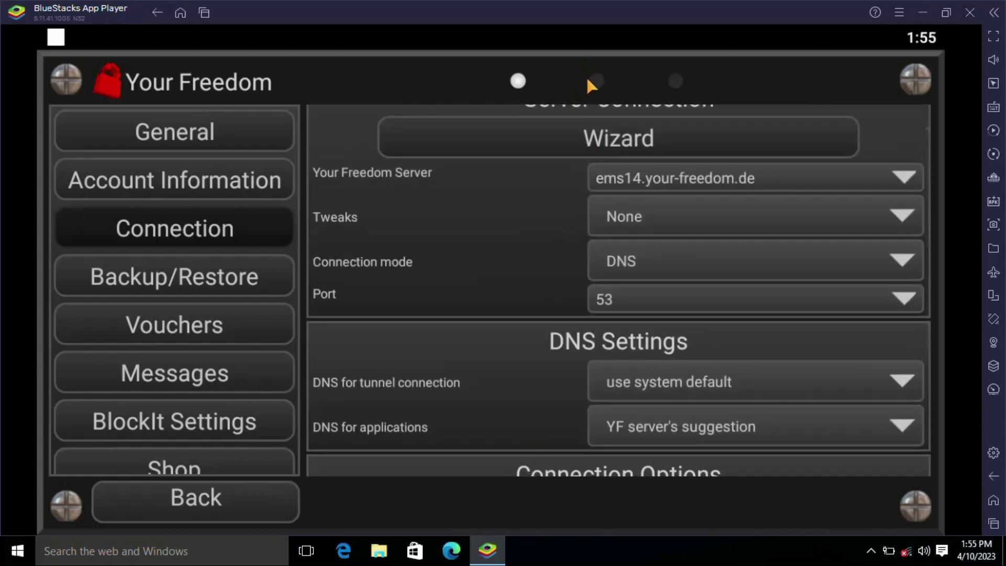
On the protocol-specific page, keep query type NULL, DNS Domain option #1 and tx adaption factor 1.5
click(591, 83)
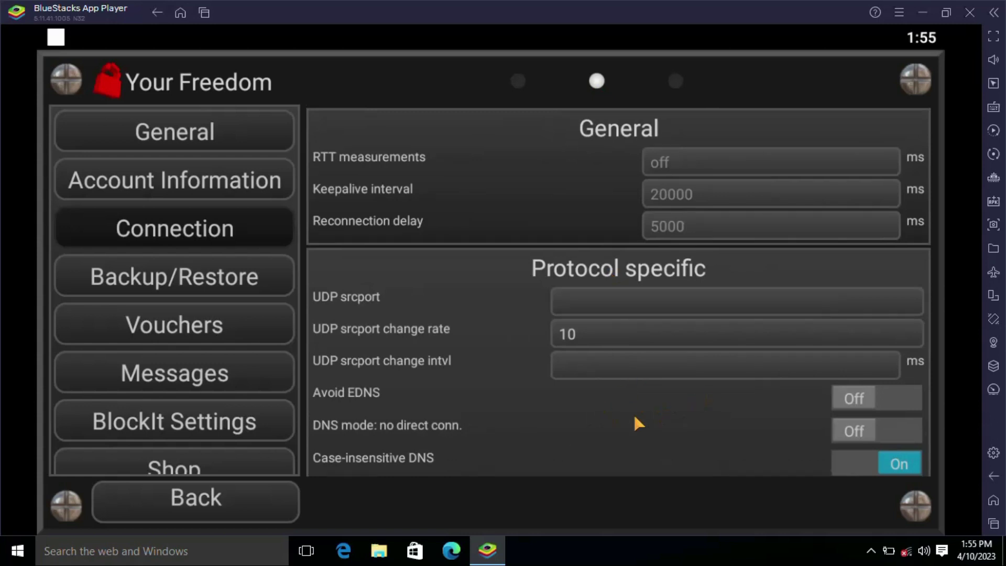
drag(632, 412, 615, 135)
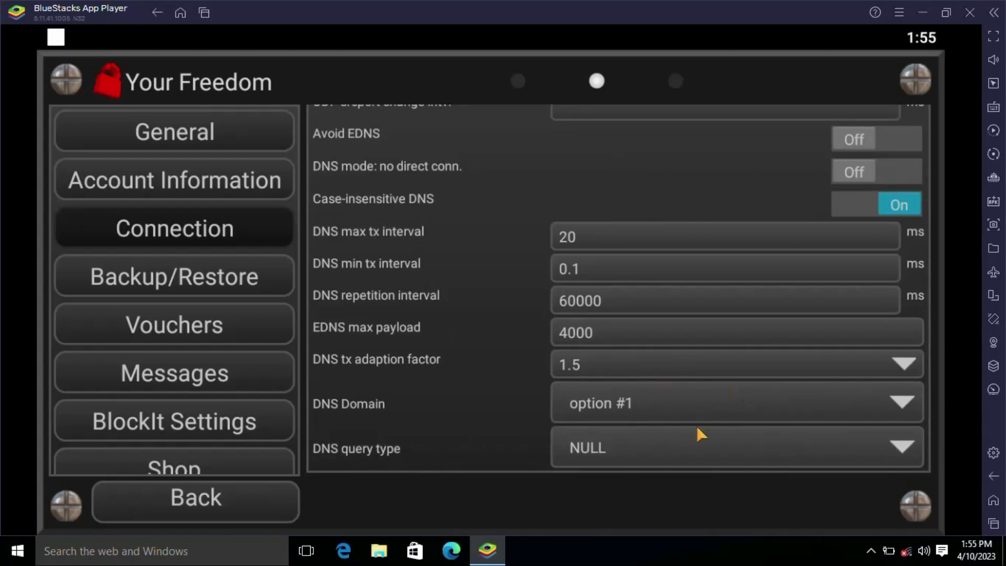
click(902, 448)
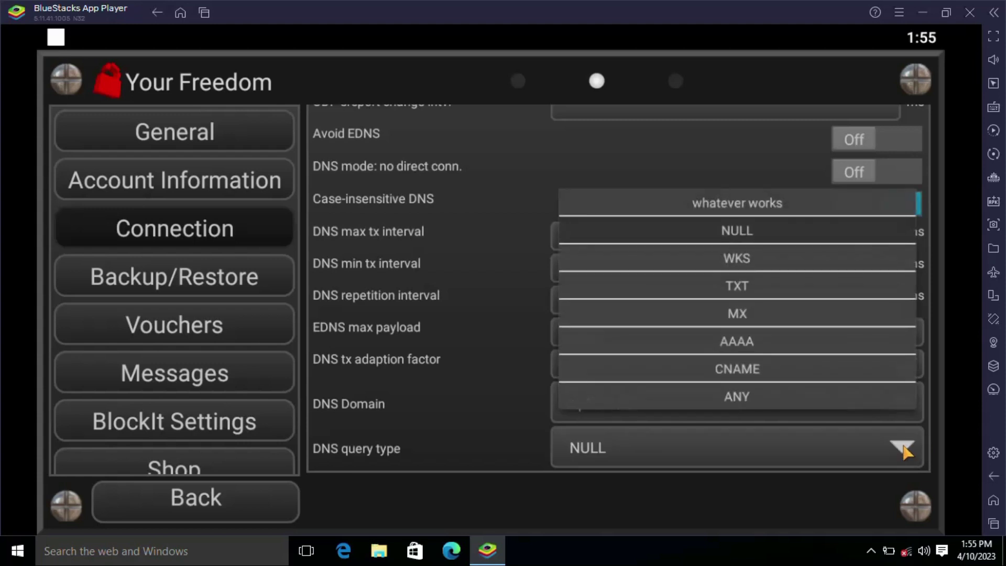
click(754, 234)
click(910, 404)
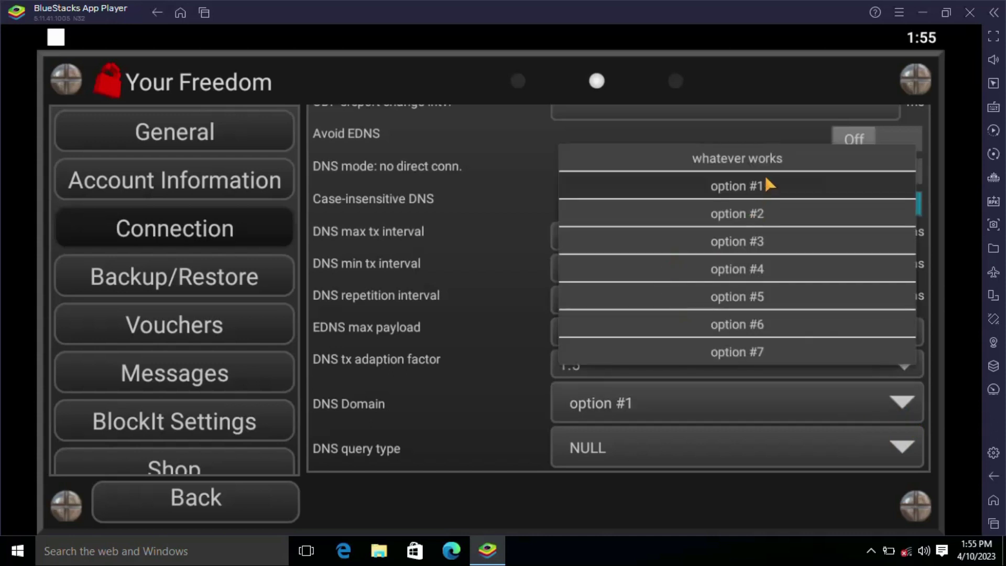
click(764, 187)
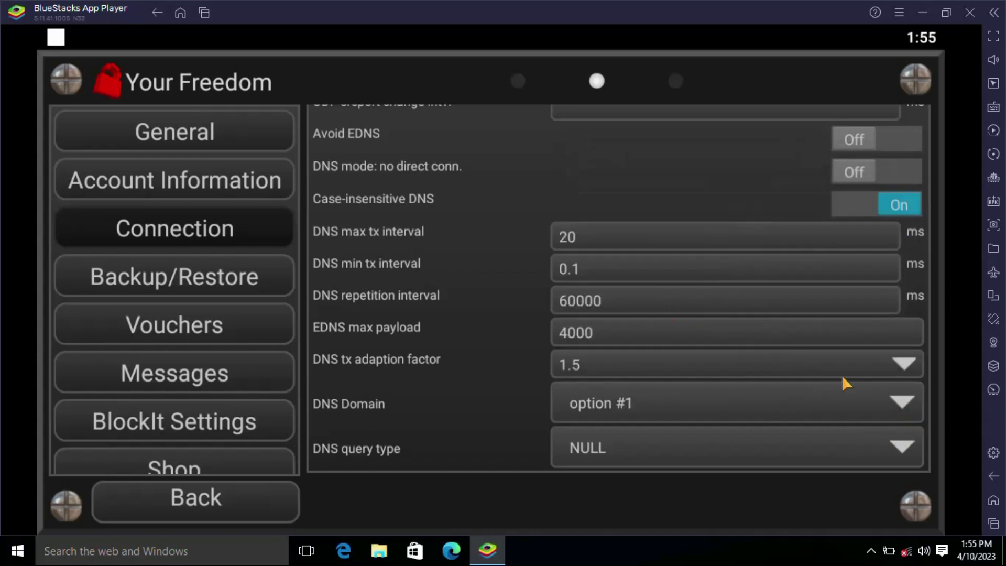
click(908, 367)
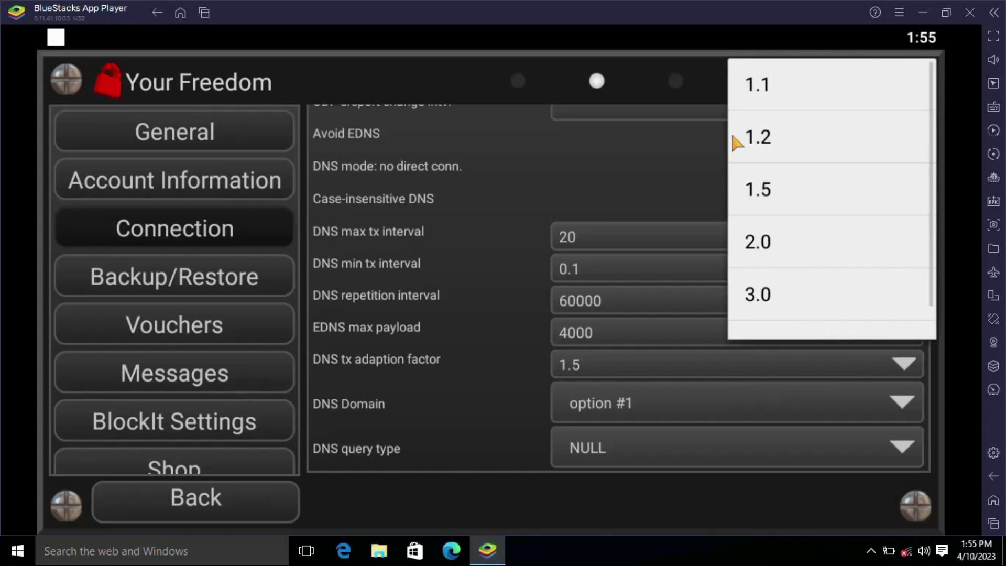
click(762, 194)
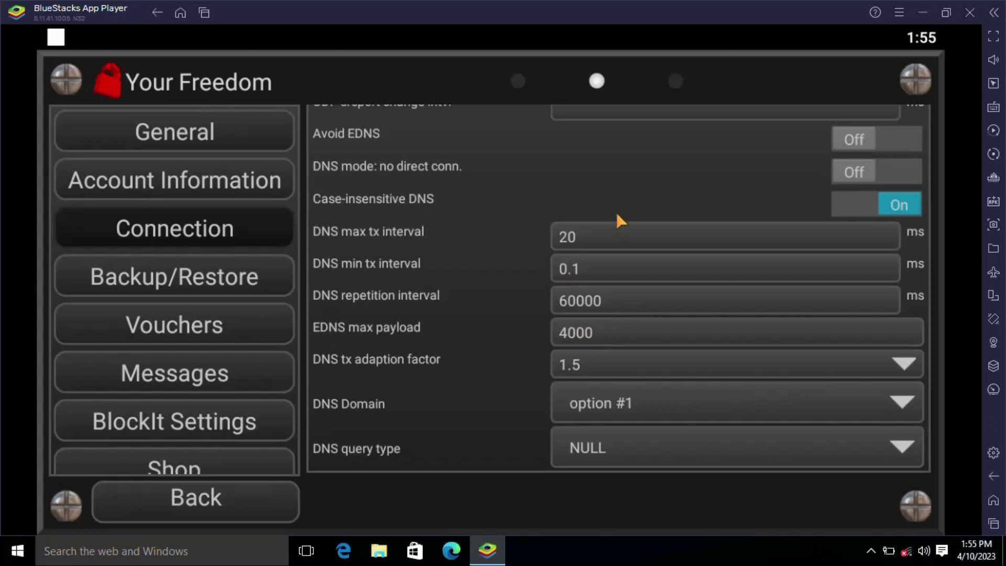
drag(676, 196, 679, 246)
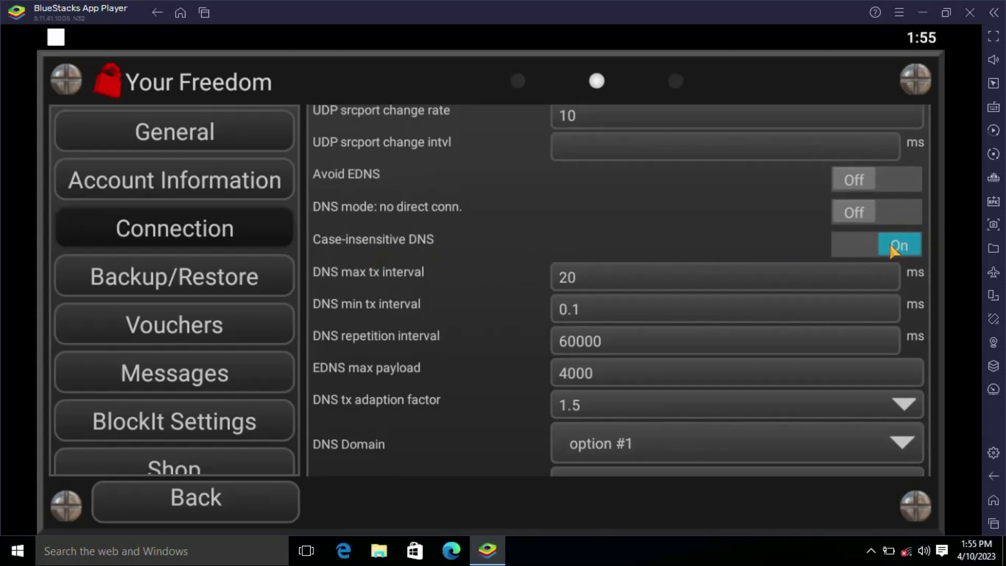
drag(729, 206, 715, 320)
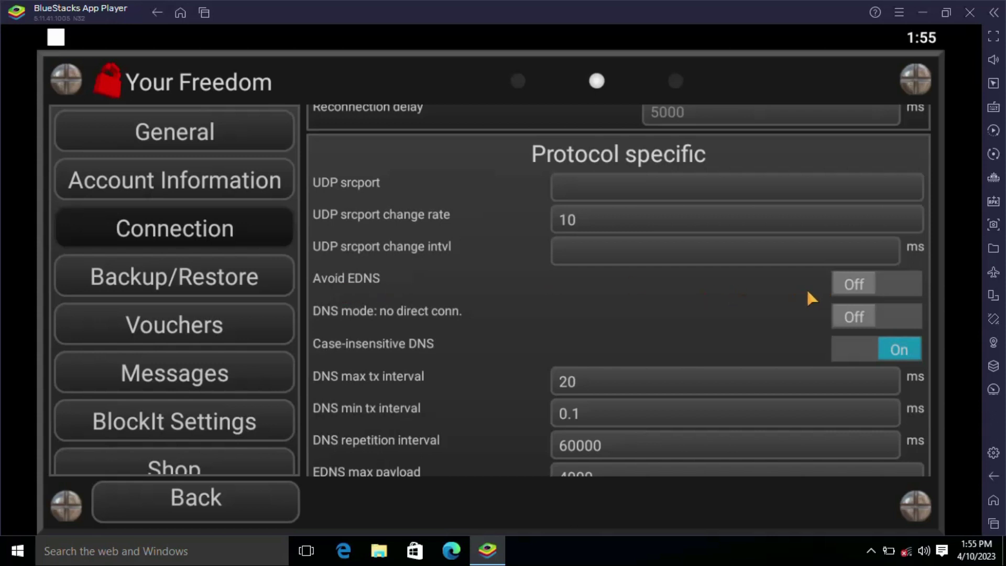
Turn on Avoid EDNS, then check the third page and return to the first Connection page
click(910, 294)
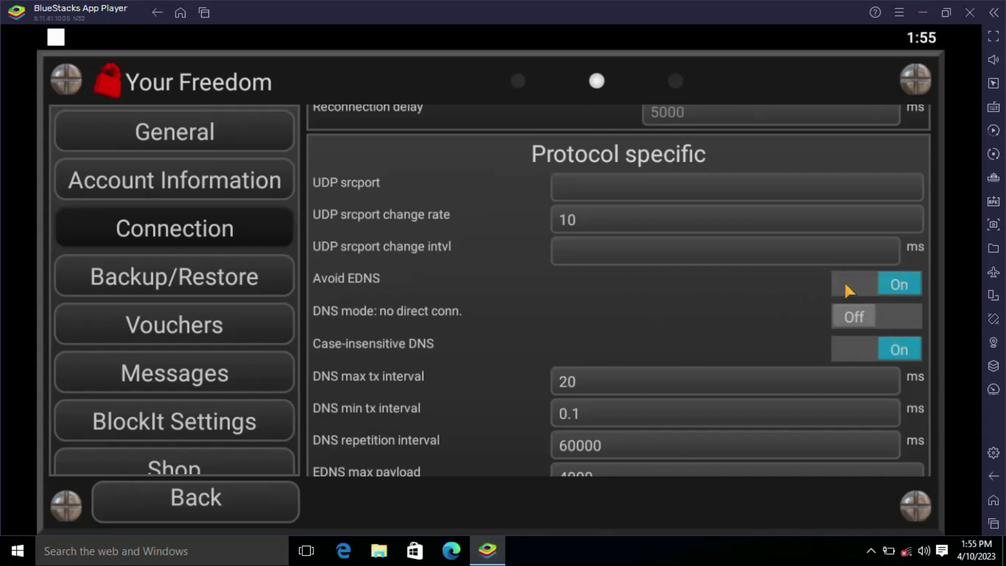
drag(660, 241, 654, 354)
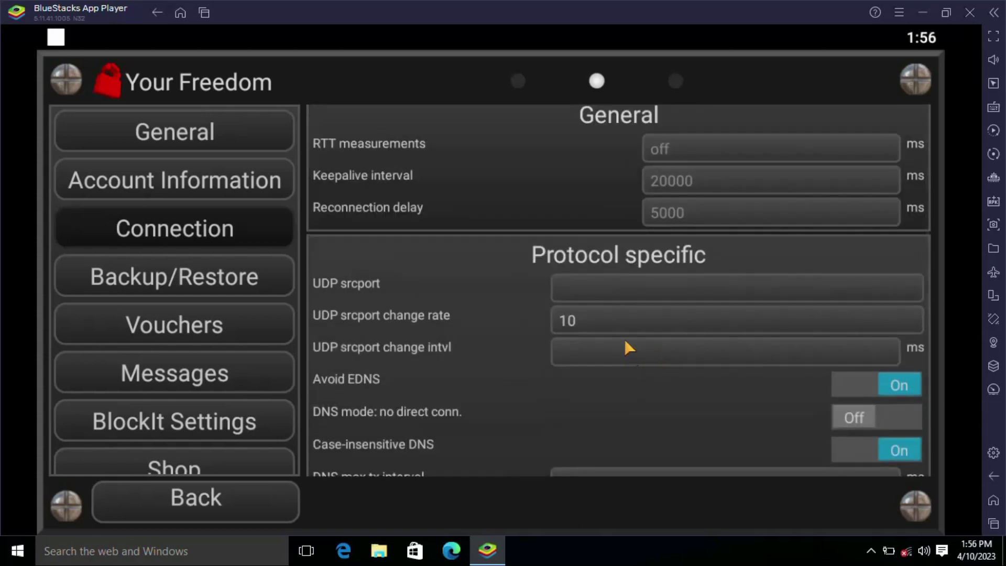
click(676, 82)
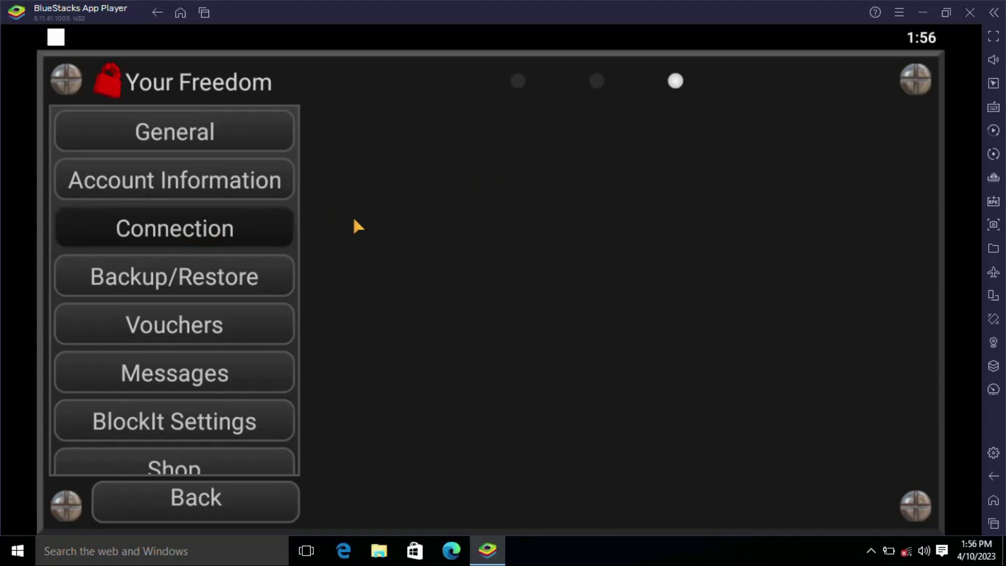
click(516, 85)
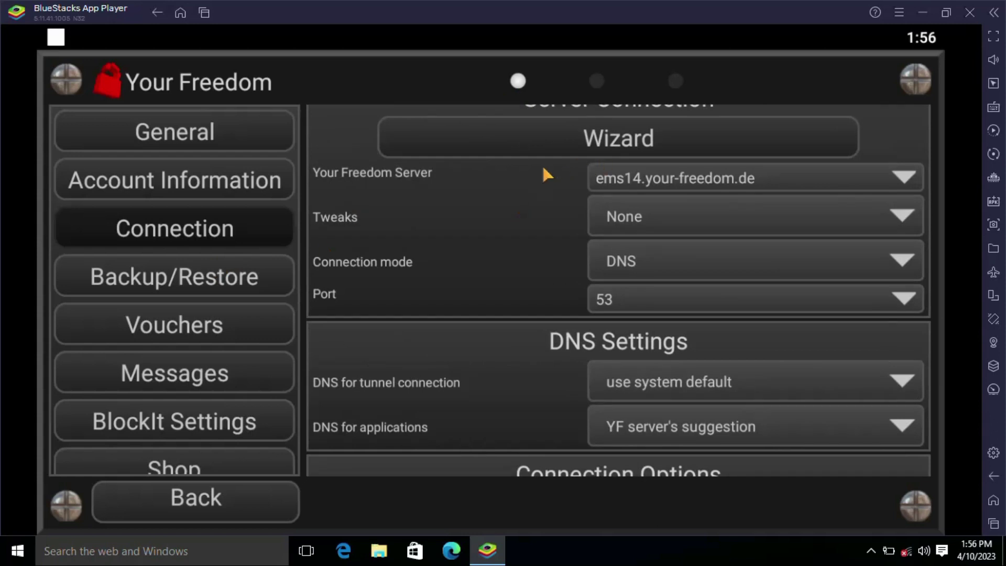
Run the Wizard, re-ticking DNS, UDP, FTP and HTTPS, toggling HTTP, and finish it
click(617, 143)
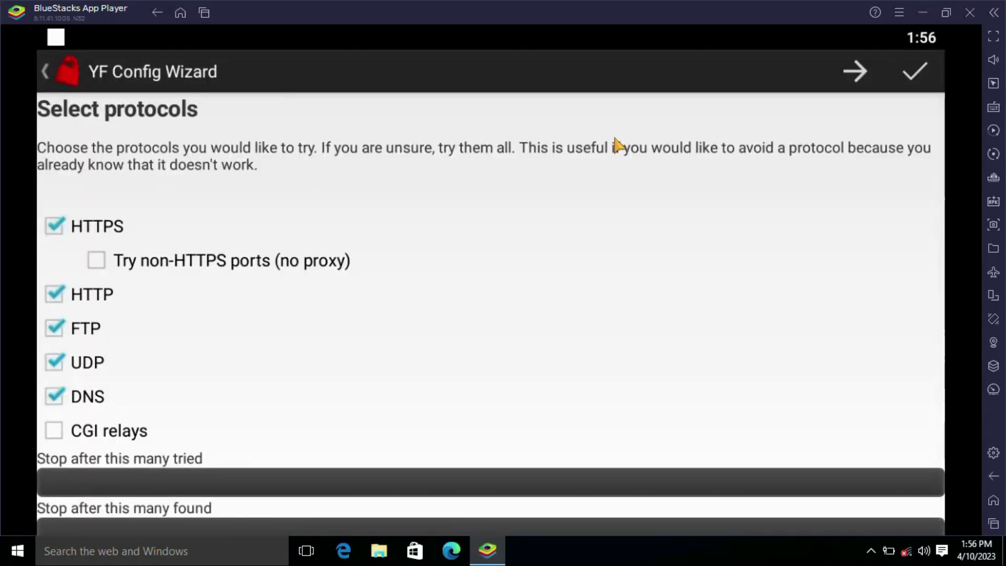
click(53, 389)
click(52, 388)
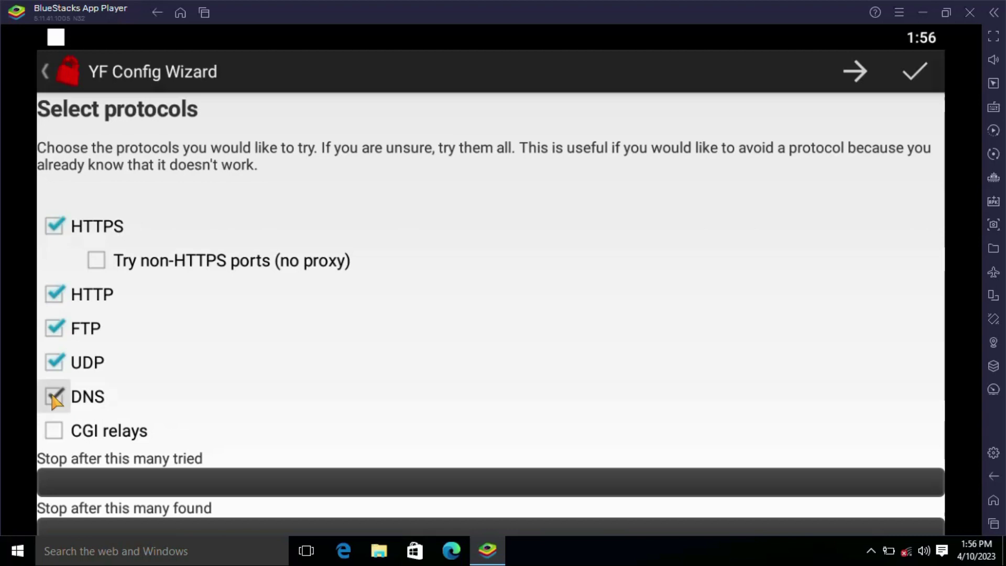
click(53, 367)
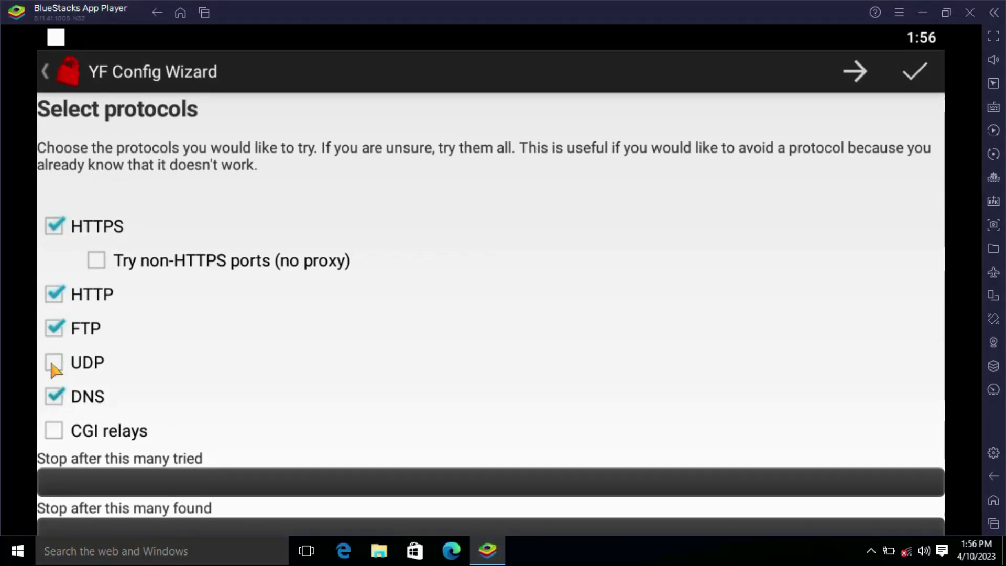
click(52, 366)
click(57, 329)
click(55, 328)
click(55, 299)
click(55, 224)
click(54, 224)
click(912, 79)
click(911, 79)
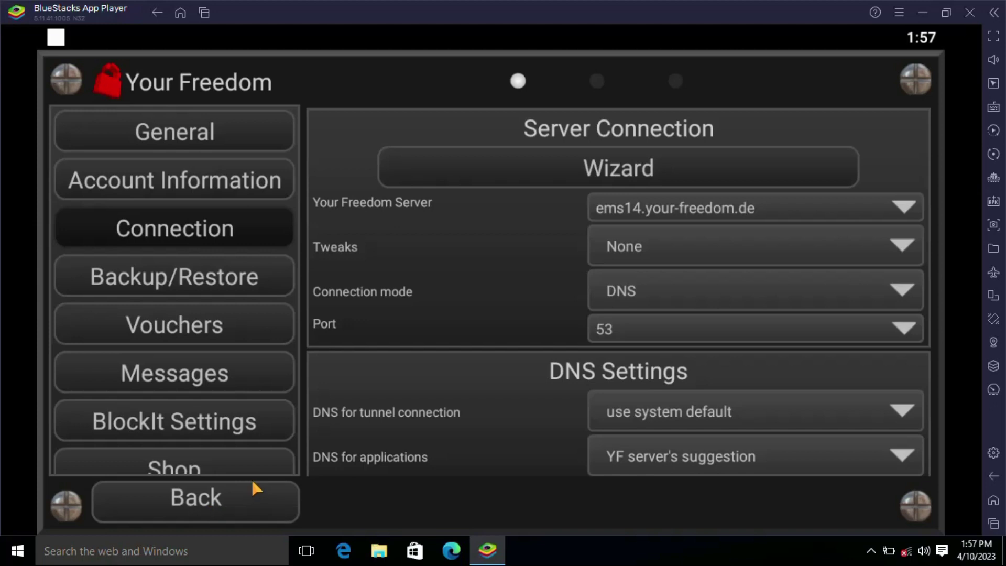
Back out of Configure to the main screen showing DNS mode on ems14.your-freedom.de
click(210, 506)
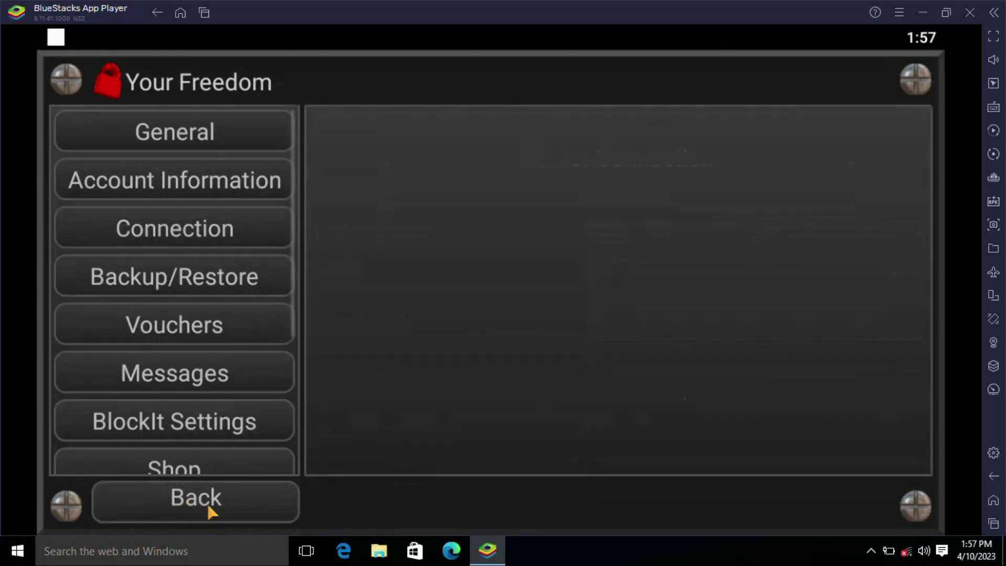
click(217, 504)
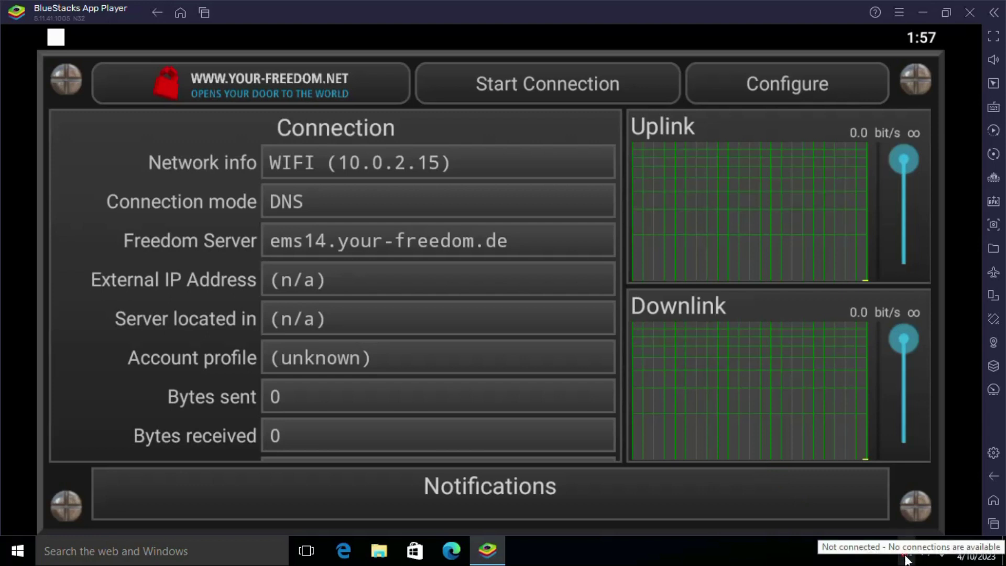
Connect the PC to its Wi-Fi network from the Windows tray flyout and verify it shows Connected
click(906, 559)
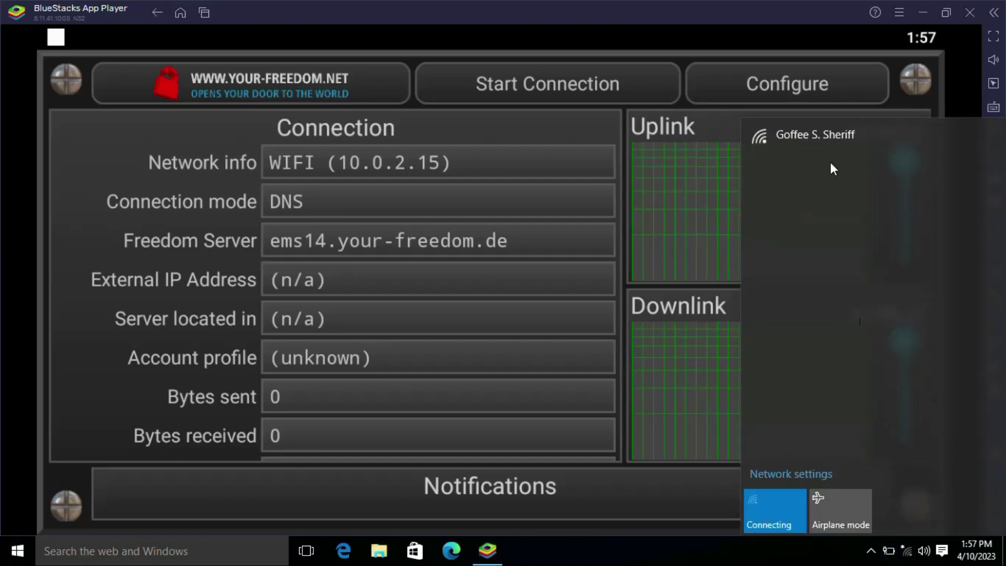
click(803, 132)
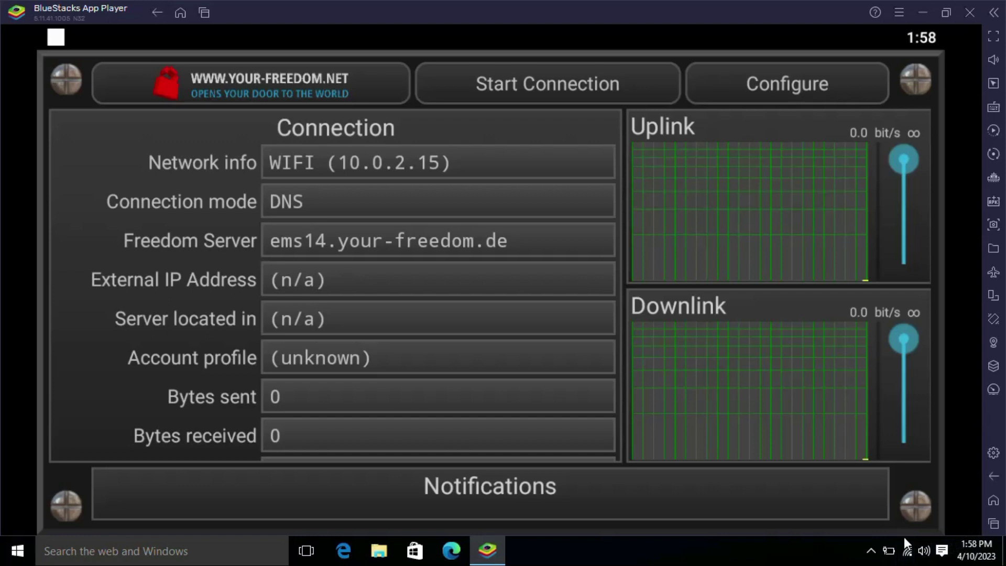
click(907, 554)
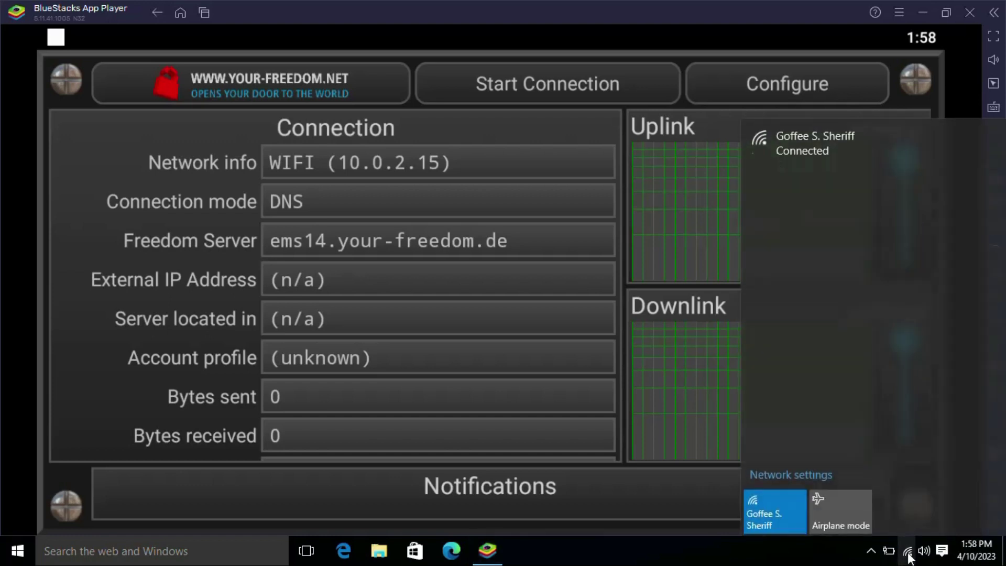
Close the network list, try starting the connection, then relaunch Your Freedom from the home screen
click(684, 403)
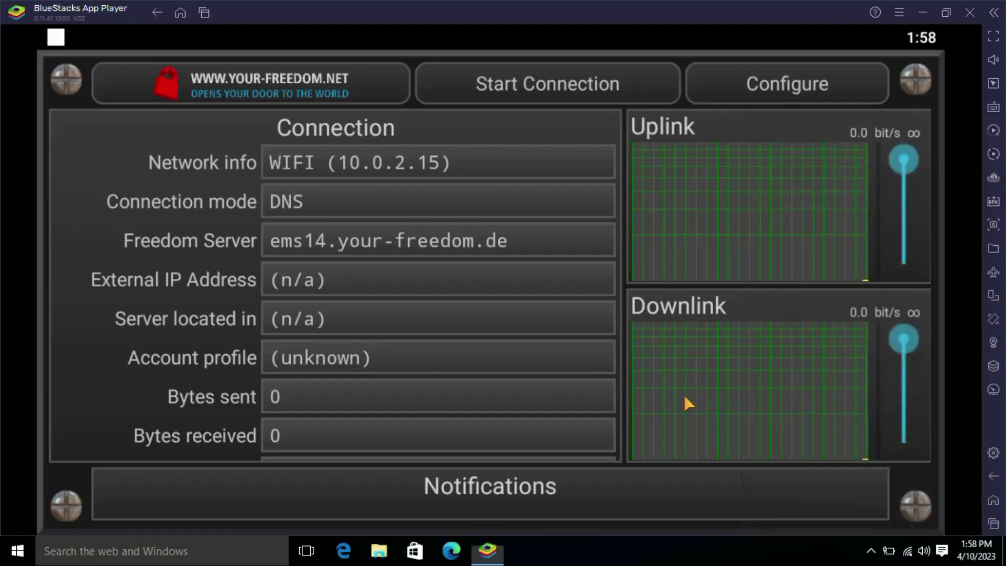
click(521, 87)
click(184, 11)
click(150, 14)
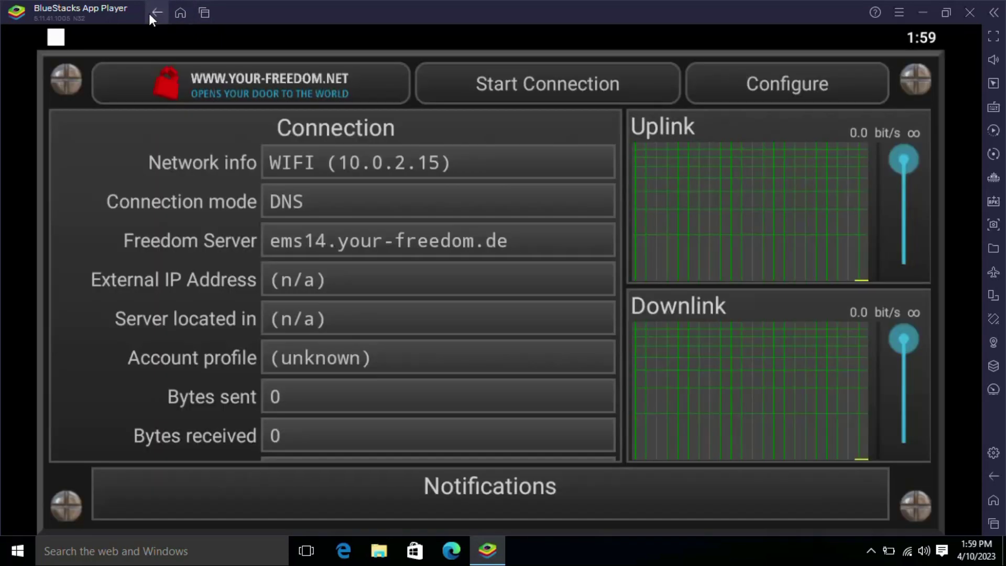
click(152, 14)
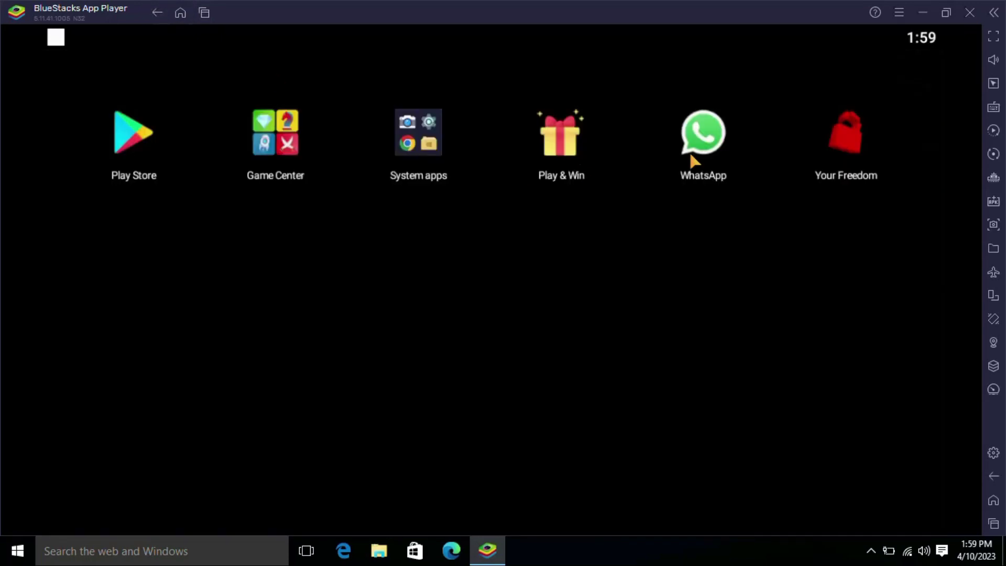
click(857, 142)
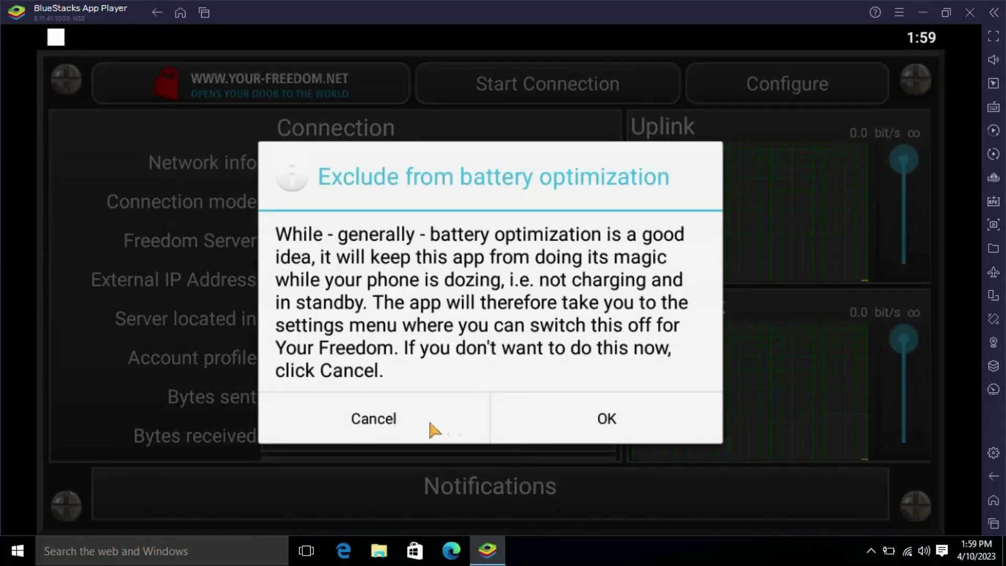
Dismiss the battery prompt and connect in DNS mode through ems05.your-freedom.de in Germany
click(433, 427)
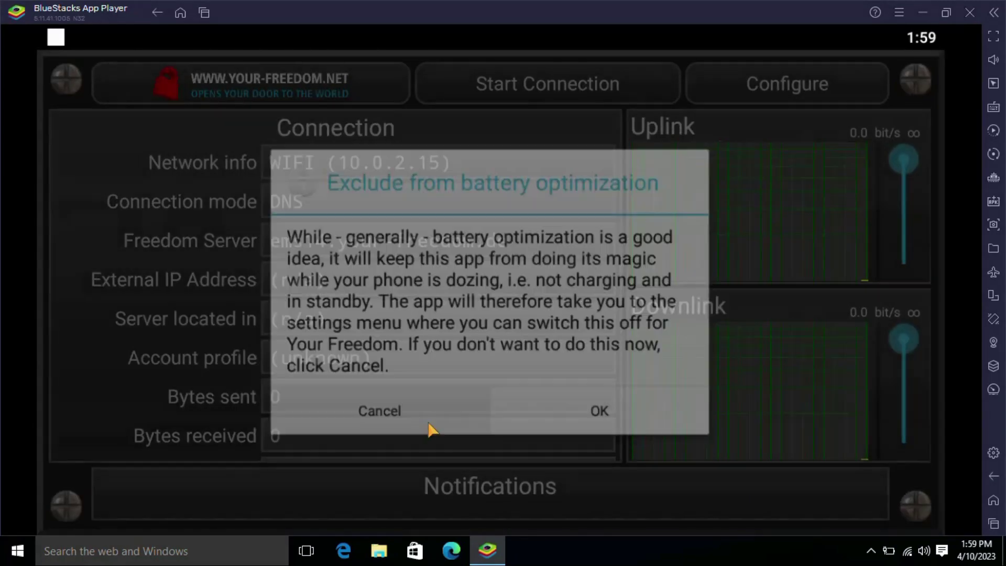
click(469, 92)
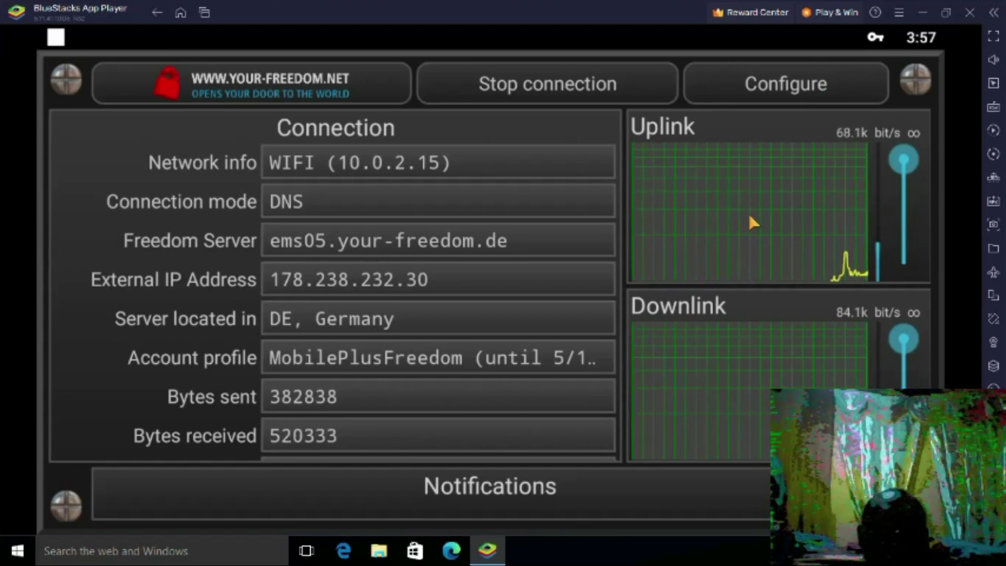
Launch Chrome from System apps, load m.youtube.com, and play the WION video on China's economic bullying
click(156, 13)
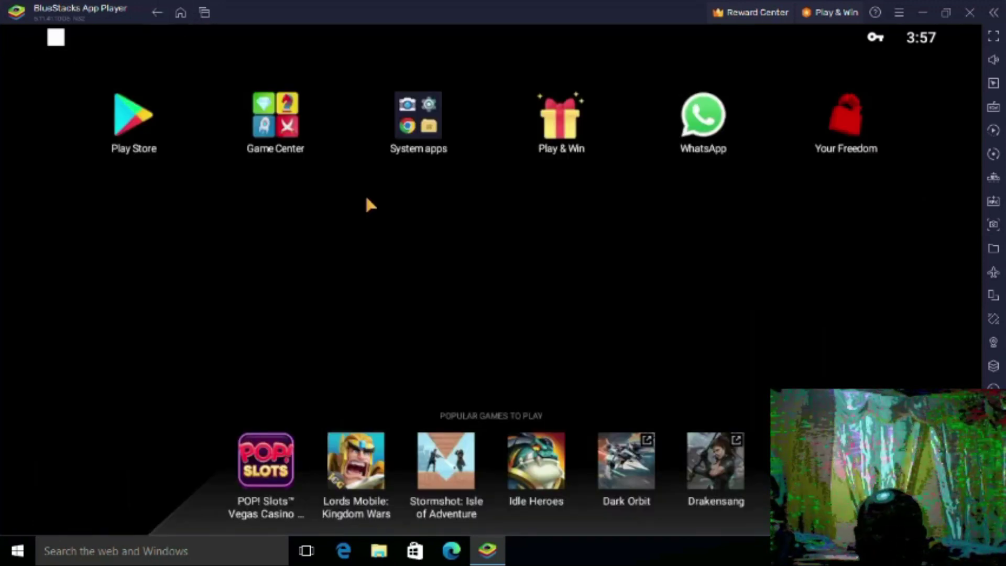
click(408, 128)
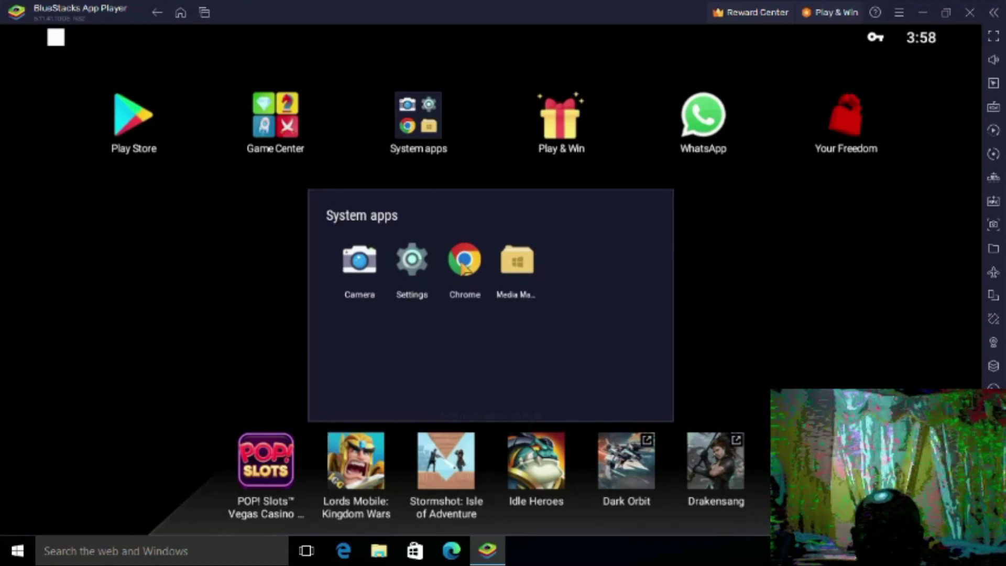
click(461, 262)
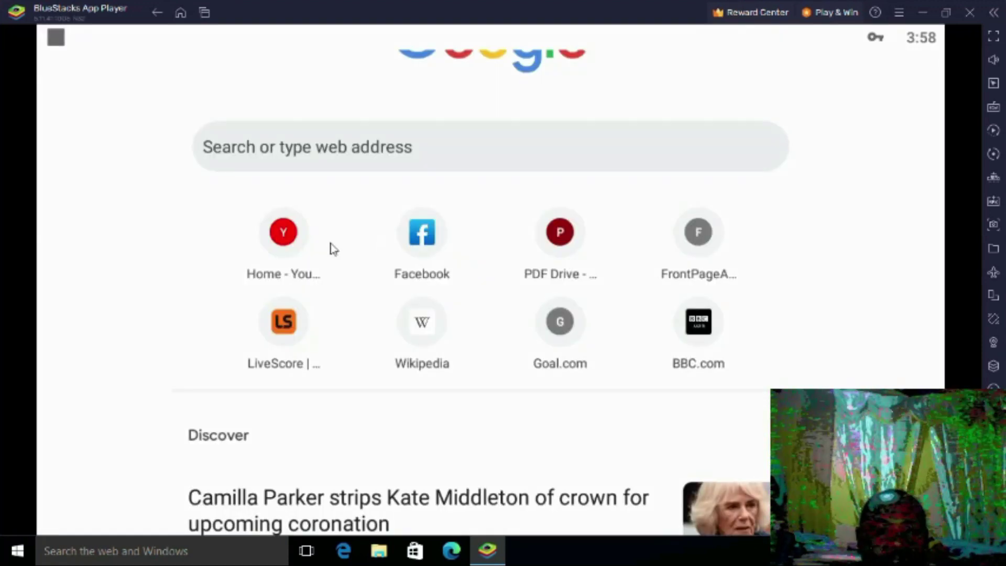
click(282, 239)
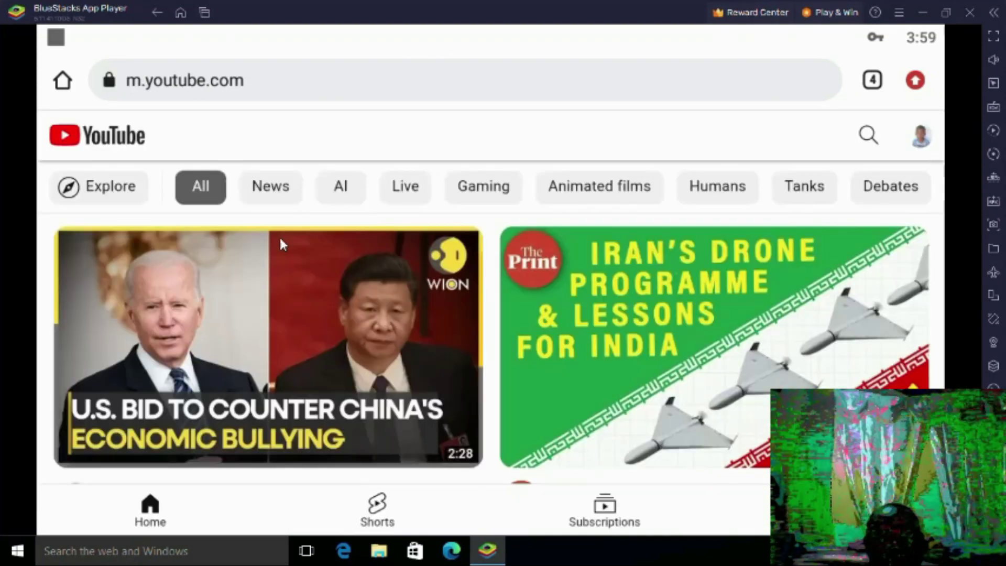
click(281, 327)
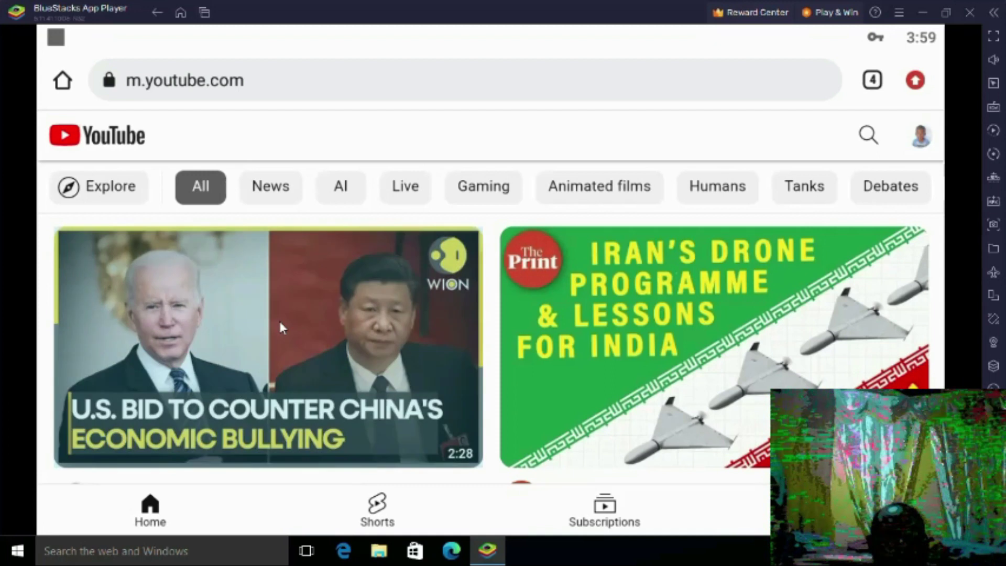